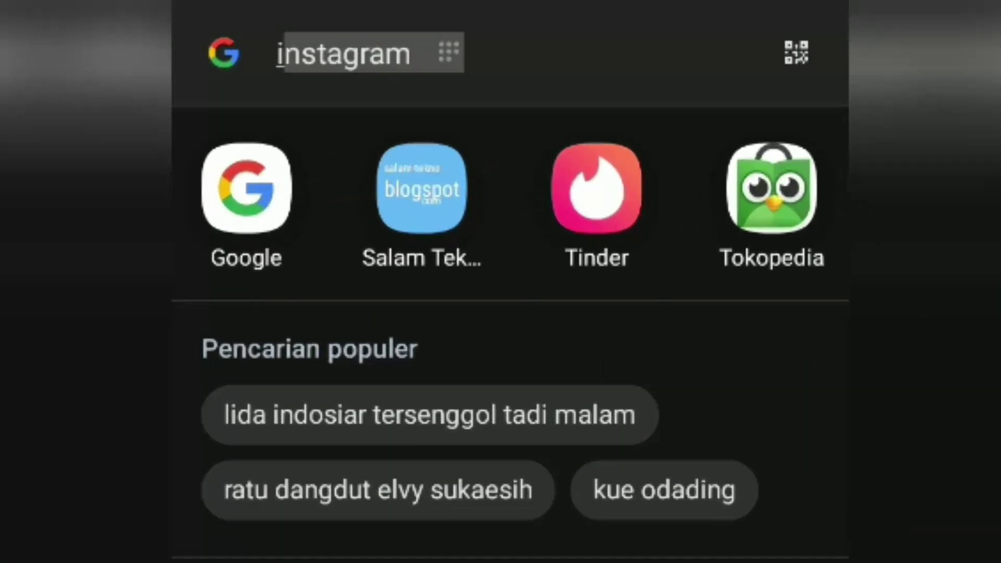
Enter im.qq.com in the Google search bar
type(".qq.")
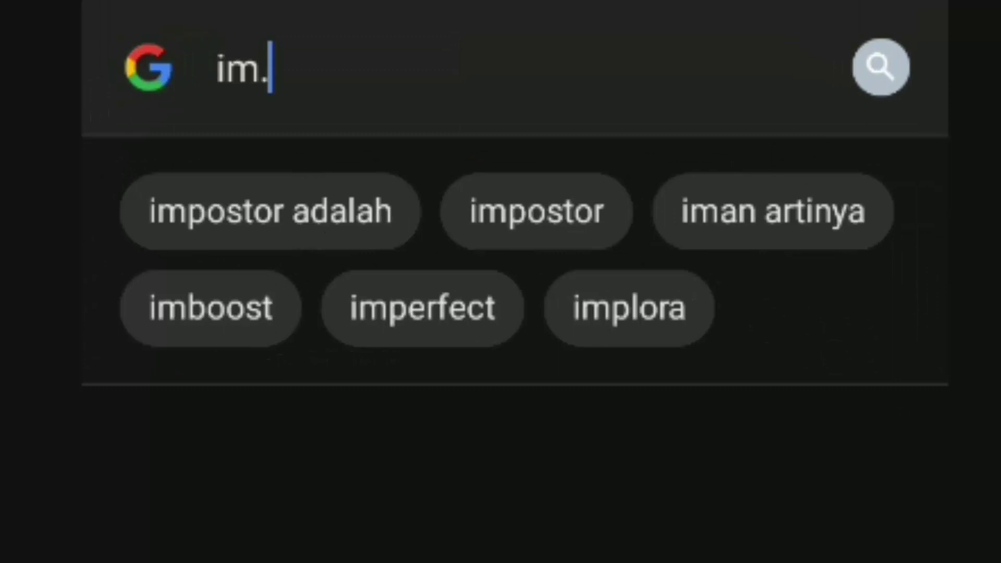
type("com")
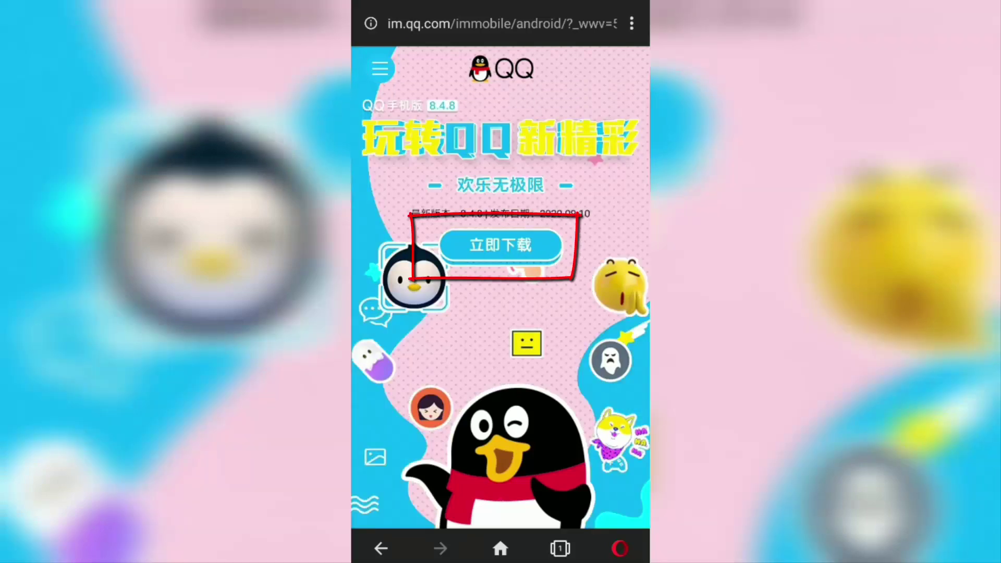
Download the 99 MB QQ Android installer APK from im.qq.com
left_click(514, 246)
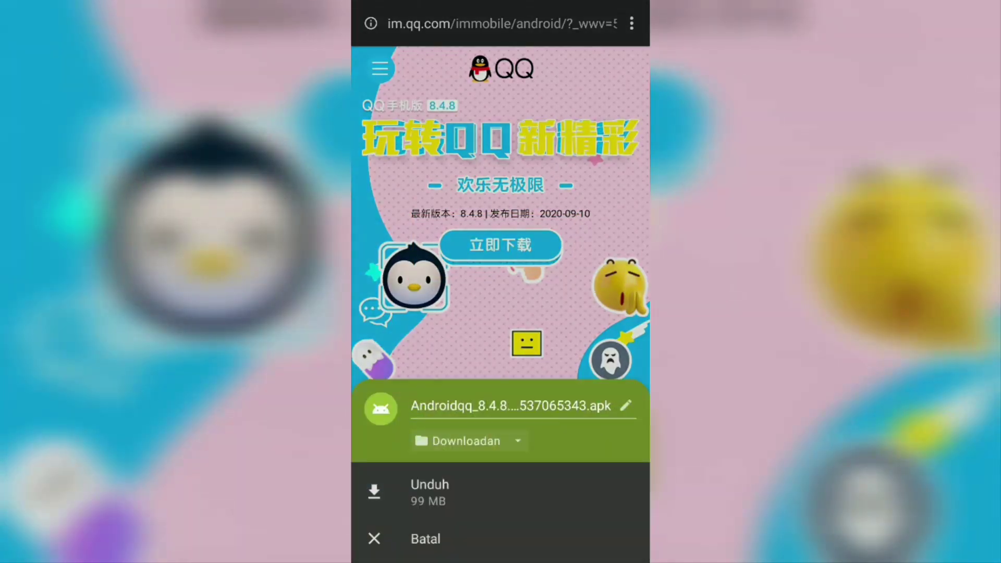
left_click(485, 488)
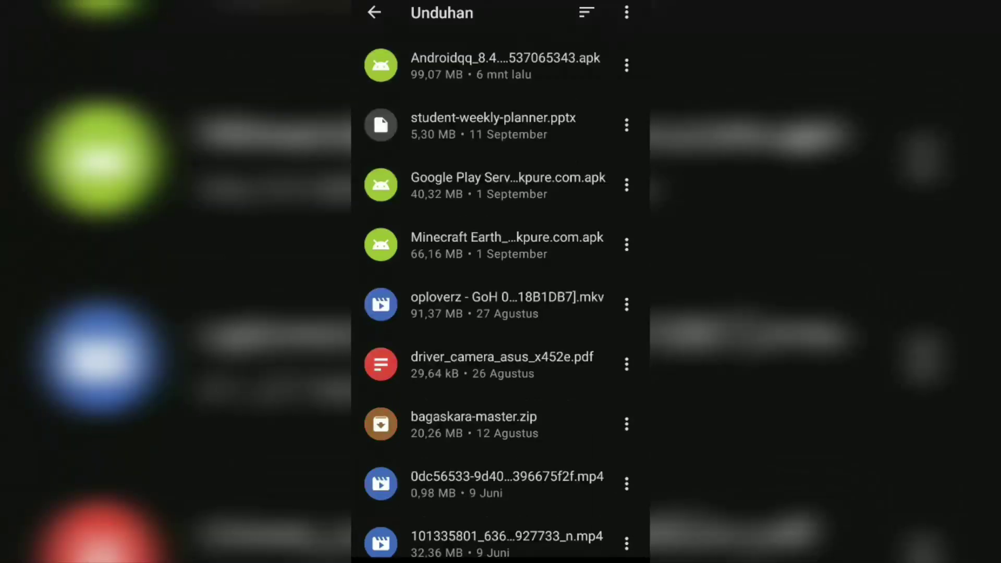
Open the downloaded Androidqq APK from the Downloads list
left_click(541, 76)
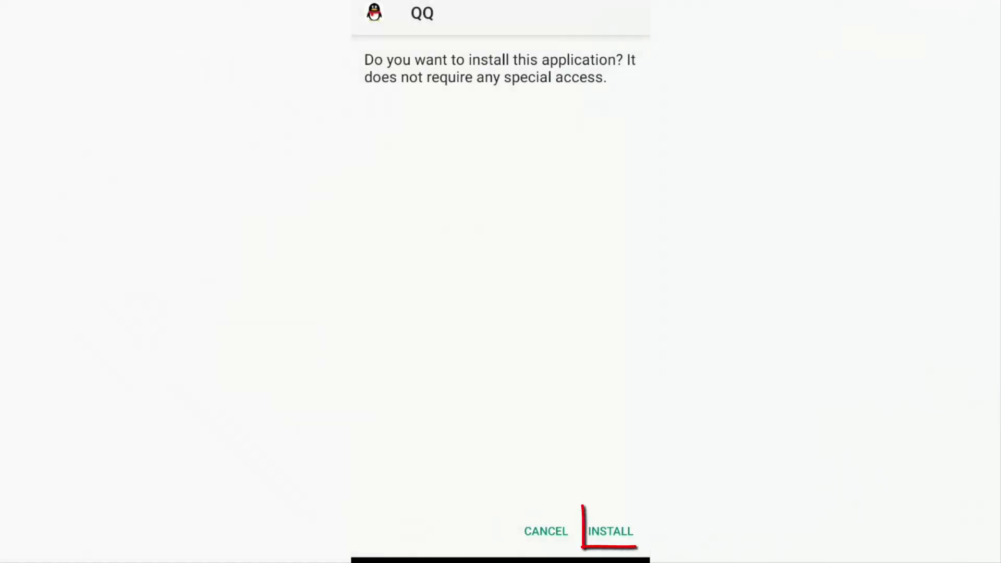
Confirm the QQ installation and wait until it completes
left_click(611, 532)
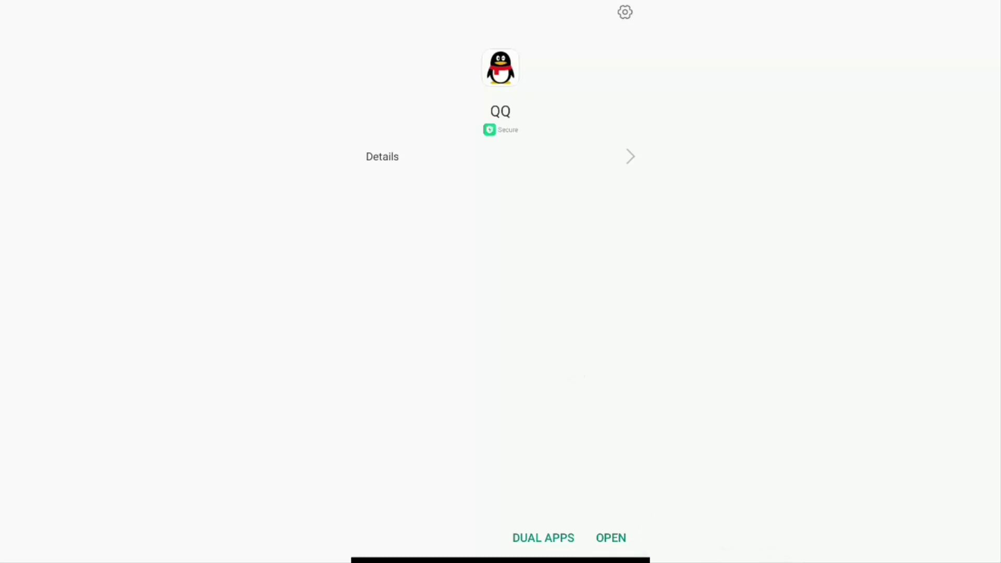
Launch the newly installed QQ app and scroll through its opening screens
left_click(611, 538)
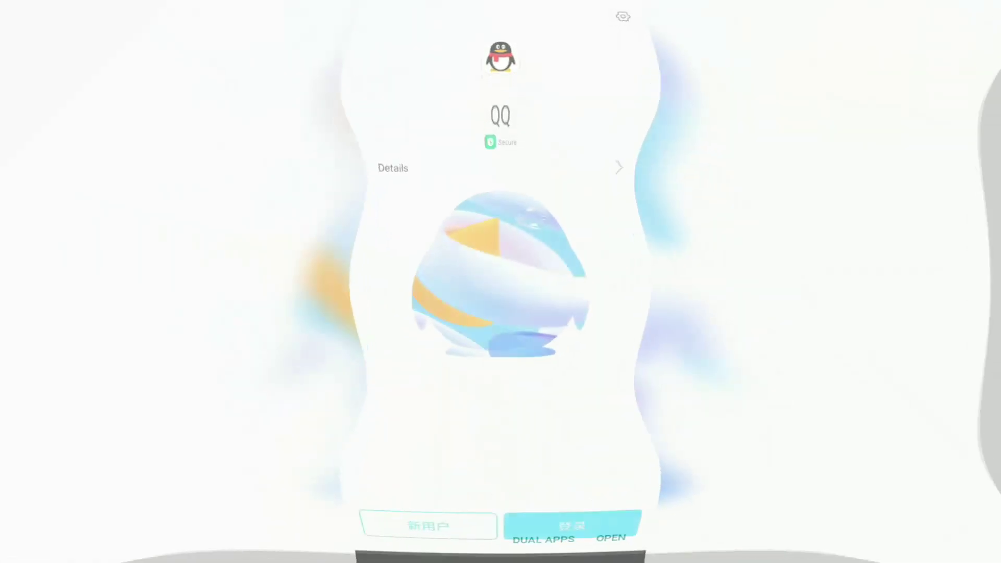
mouse_move(599, 486)
left_mouse_down()
mouse_move(584, 192)
mouse_move(603, 52)
left_mouse_up()
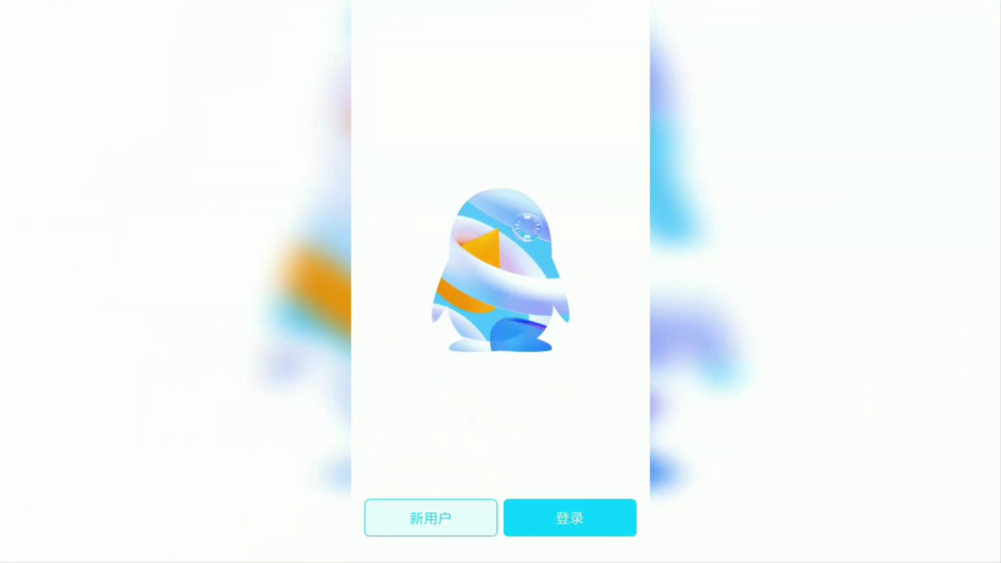
mouse_move(605, 515)
left_mouse_down()
mouse_move(586, 275)
mouse_move(613, 1)
left_mouse_up()
Start new-user sign-up with Indonesia (+62) as the country and enter the phone number
left_click_drag(592, 429, 586, 146)
left_click(431, 518)
left_click(389, 136)
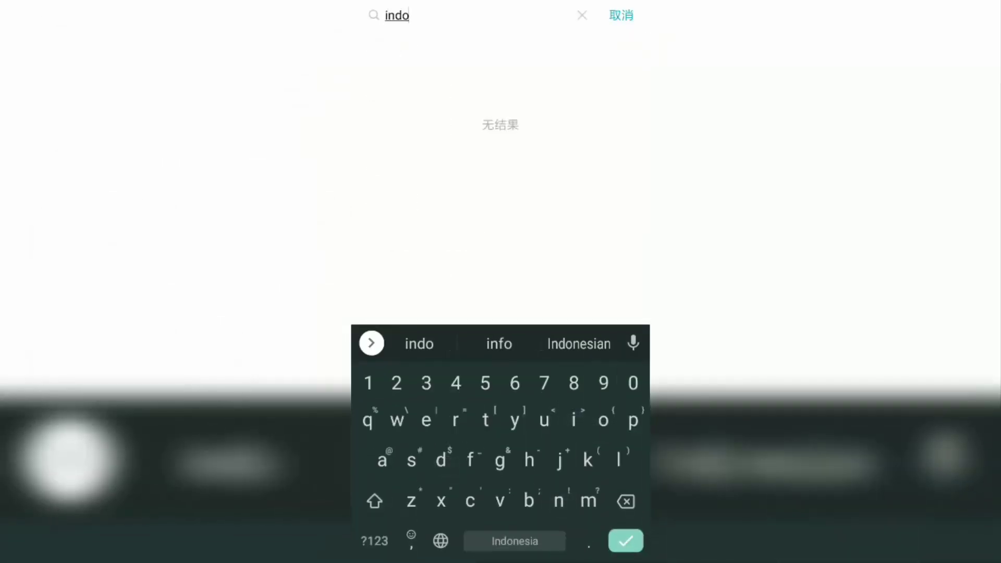
key("BackSpace")
left_click(447, 89)
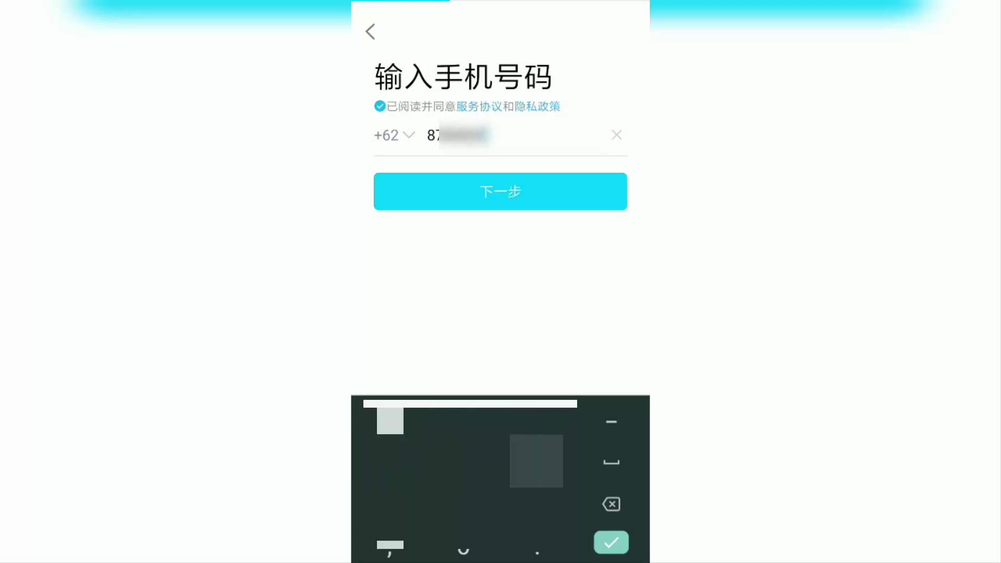
type("69")
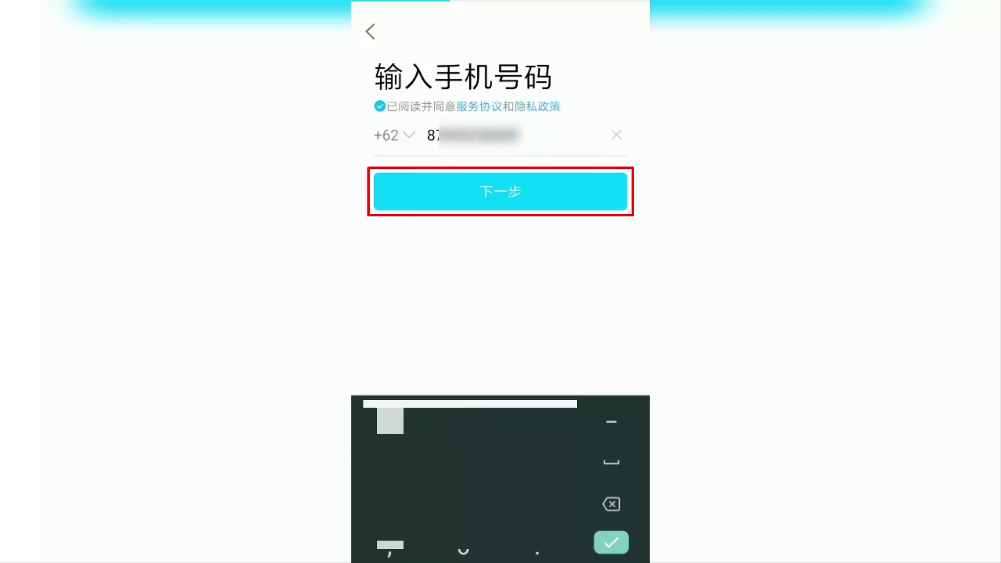
Submit the phone number, agree to the terms, and enter the SMS verification code
left_click(429, 192)
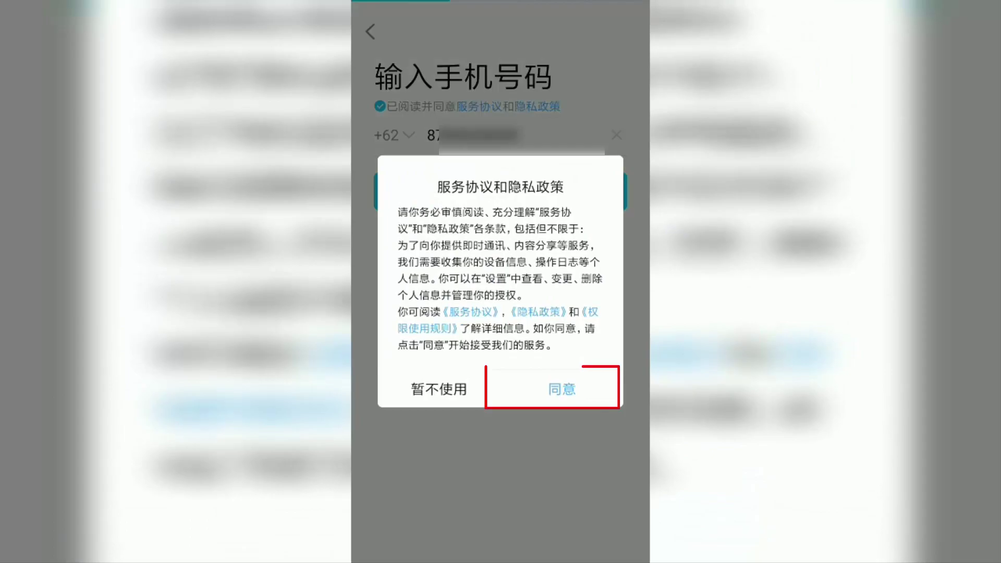
left_click(562, 388)
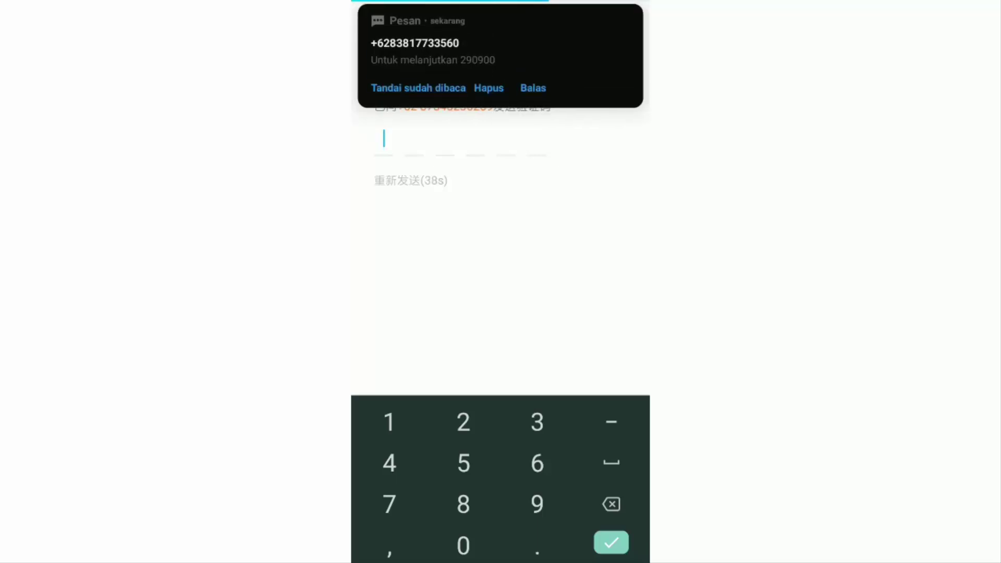
left_click(469, 422)
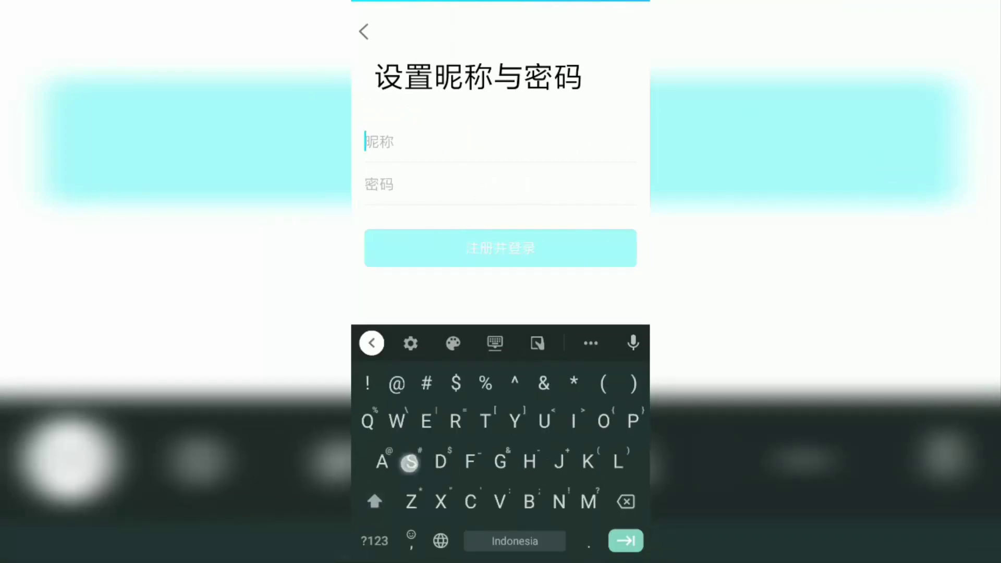
Set the nickname 'Salam Tekno' and an account password, then register and log in
type("Salam Te")
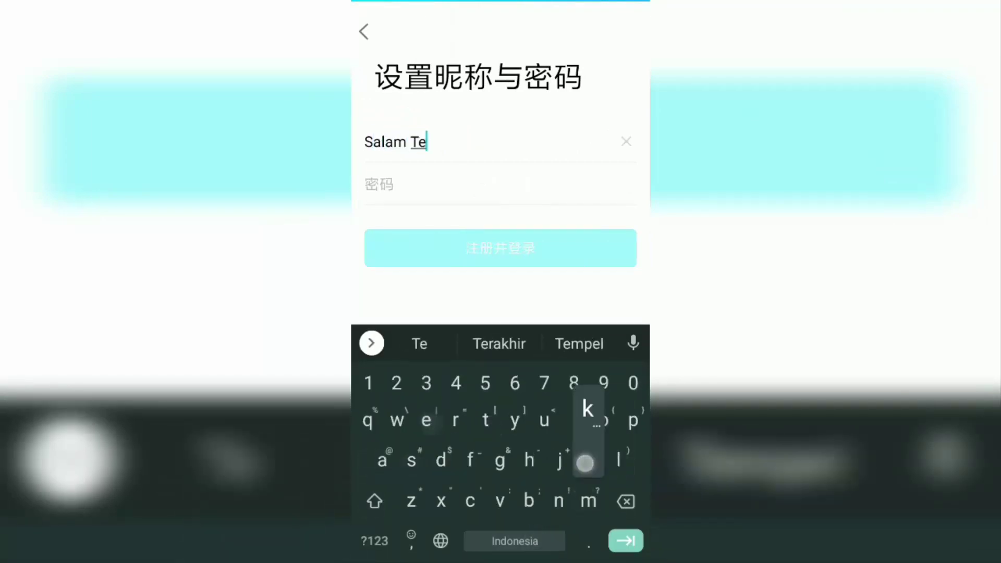
type("kno")
left_click(574, 188)
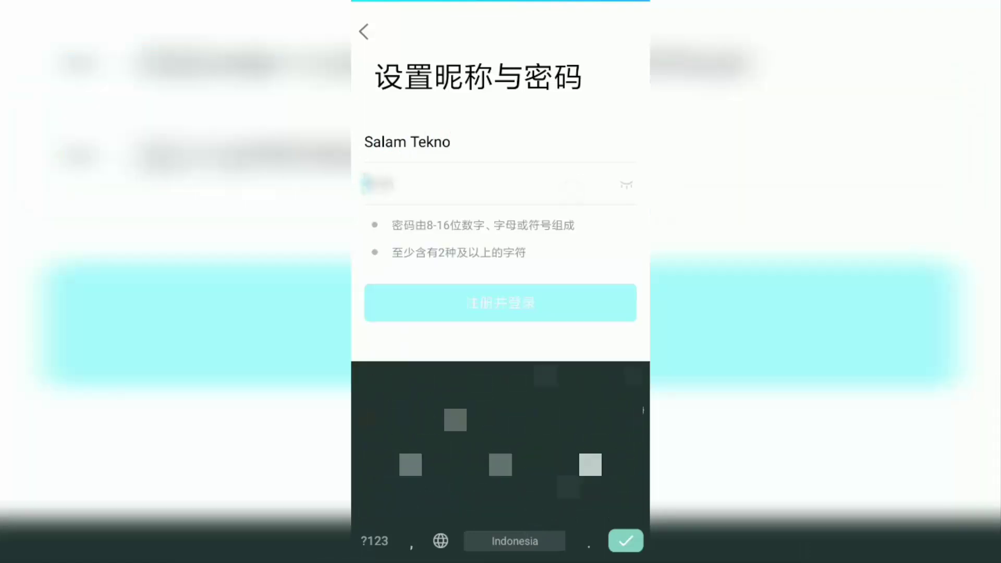
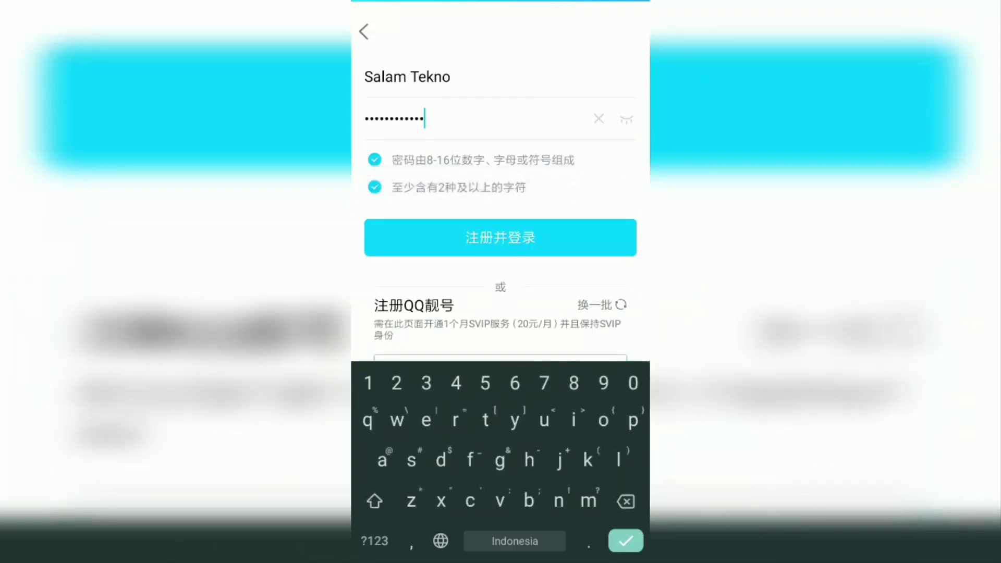
left_click(501, 238)
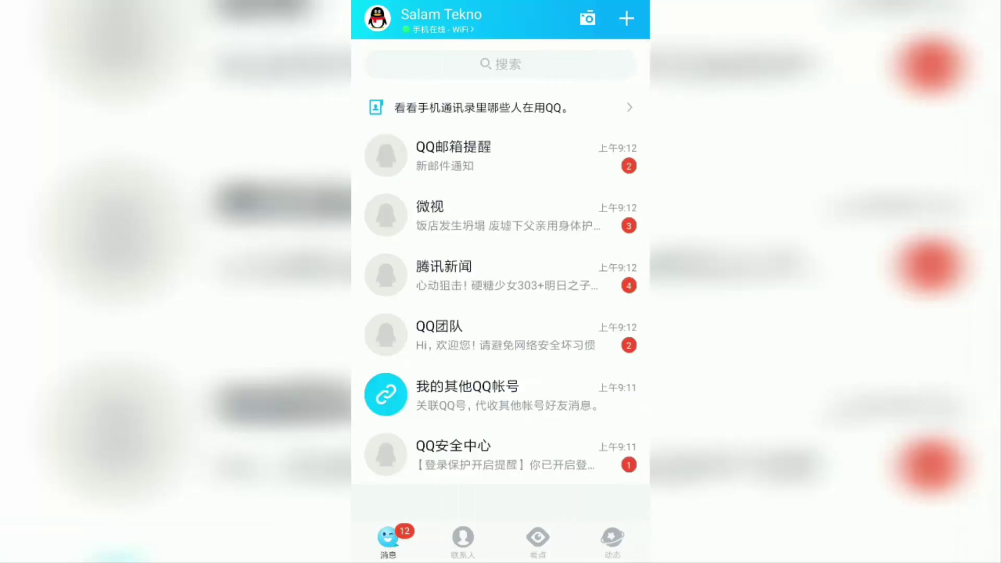
Check the Contacts and Messages tabs, then return to the first home screen page
left_click(463, 539)
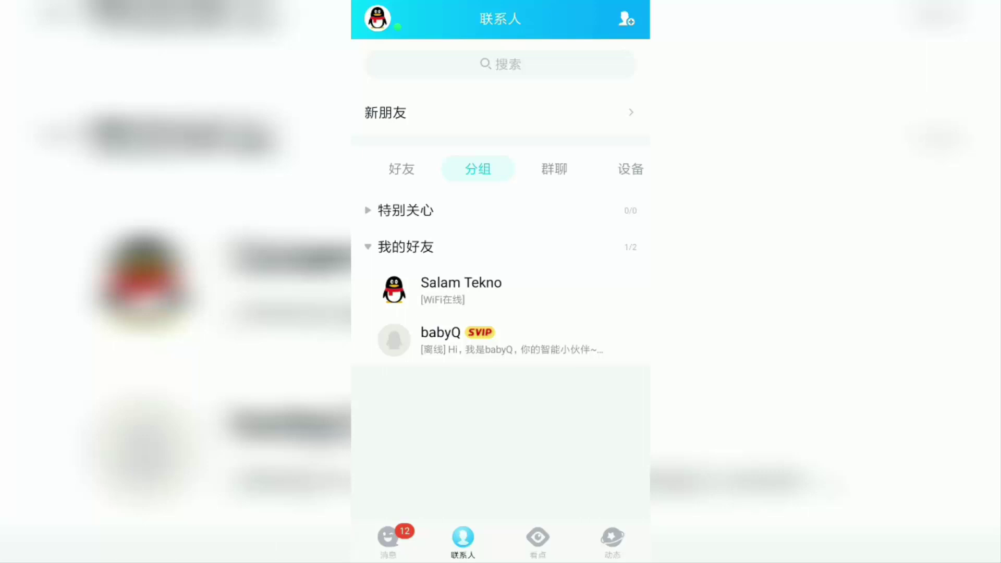
left_click(388, 540)
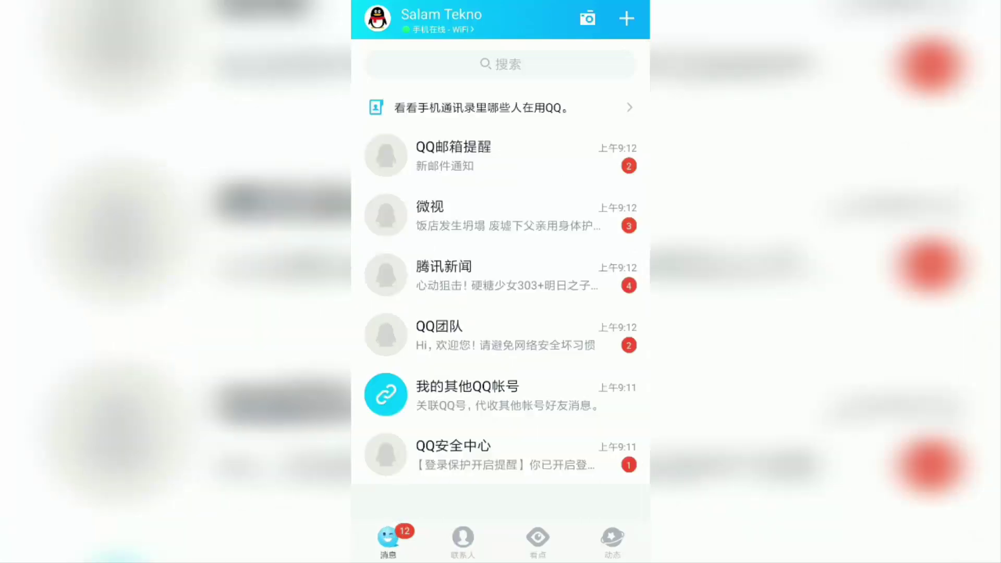
key("Home")
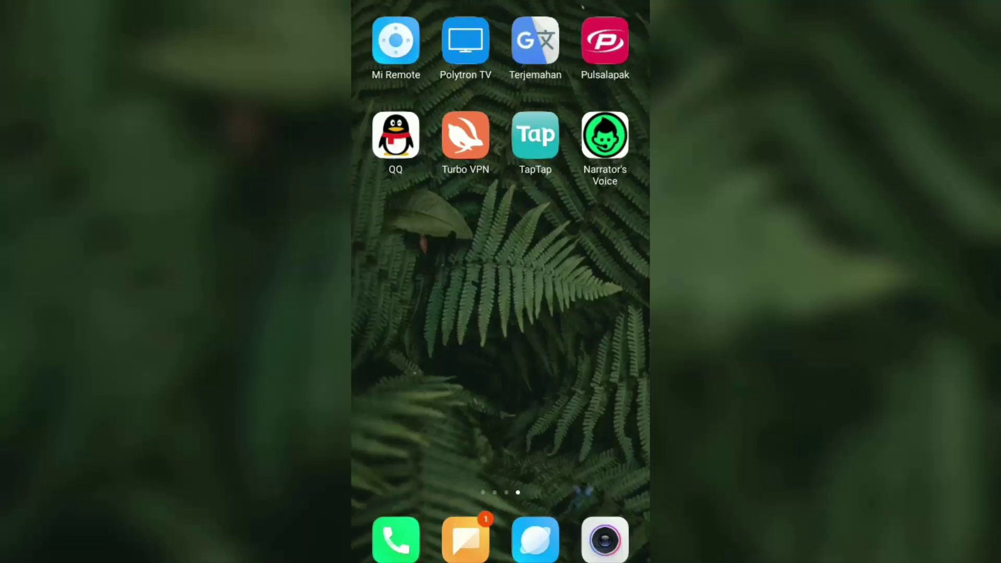
key("Home")
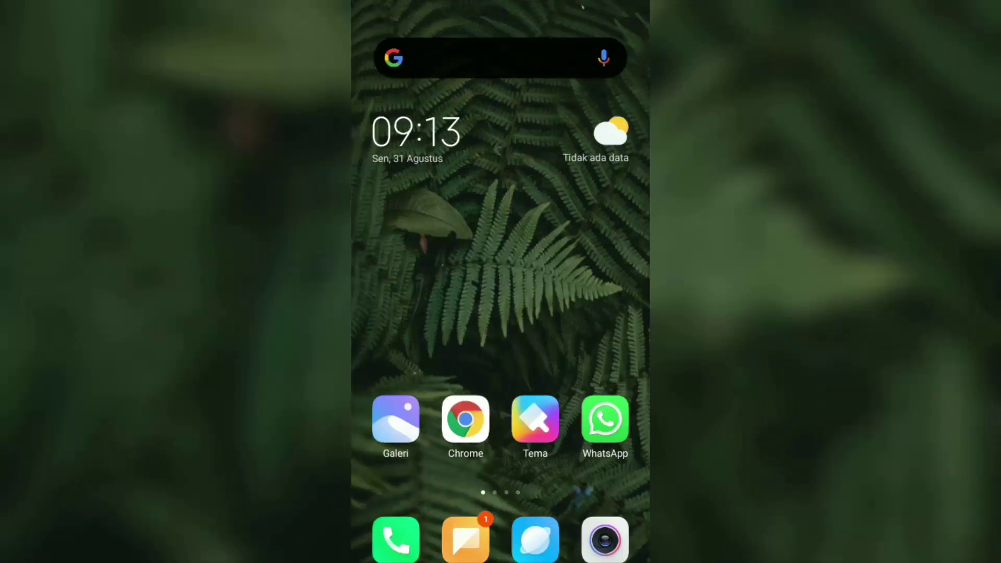